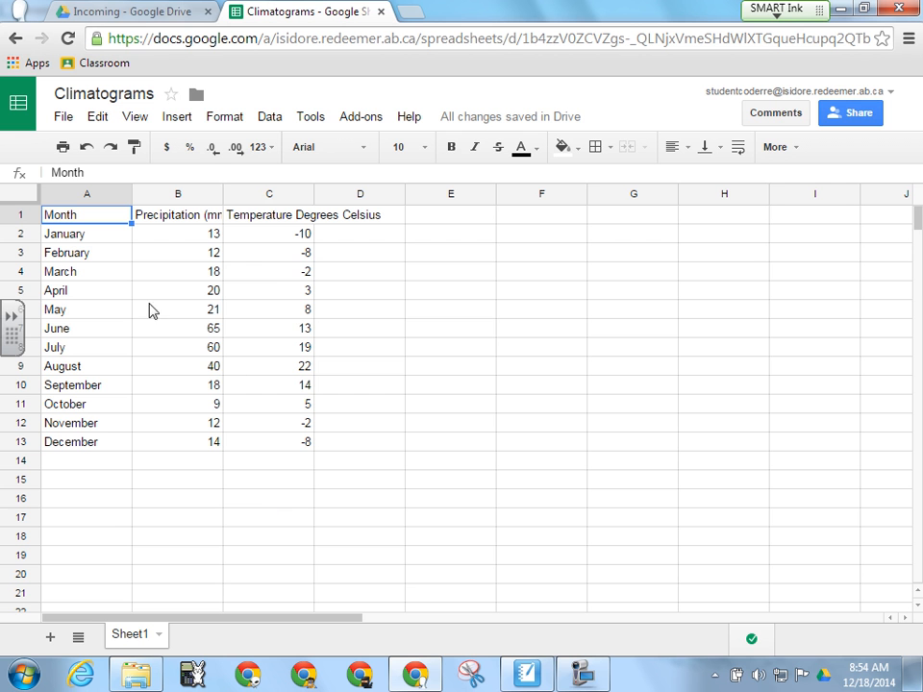
- Create a combo chart with columns and a line from the monthly precipitation and temperature data
click(174, 120)
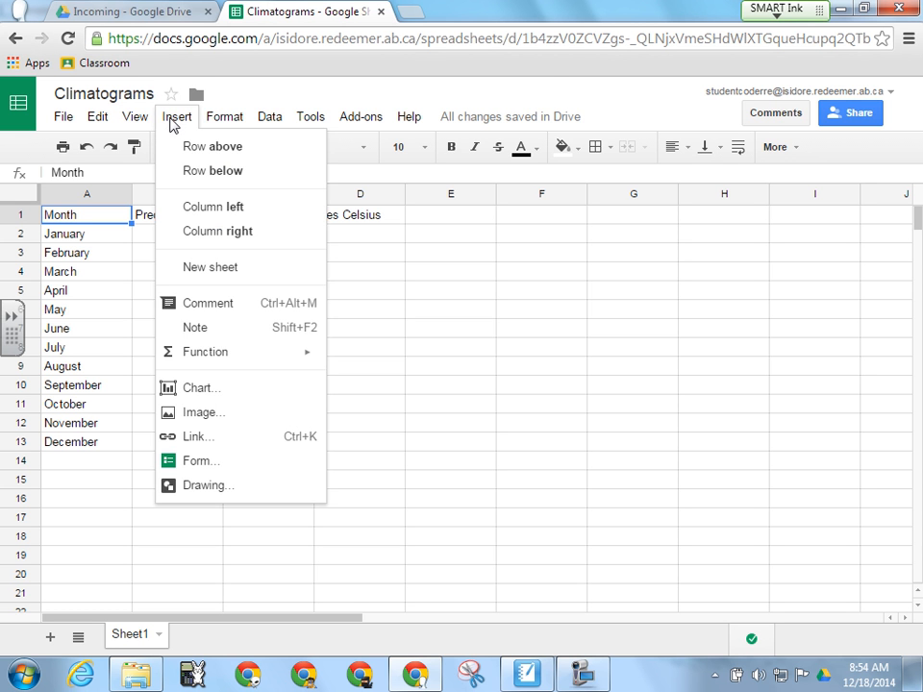
click(203, 389)
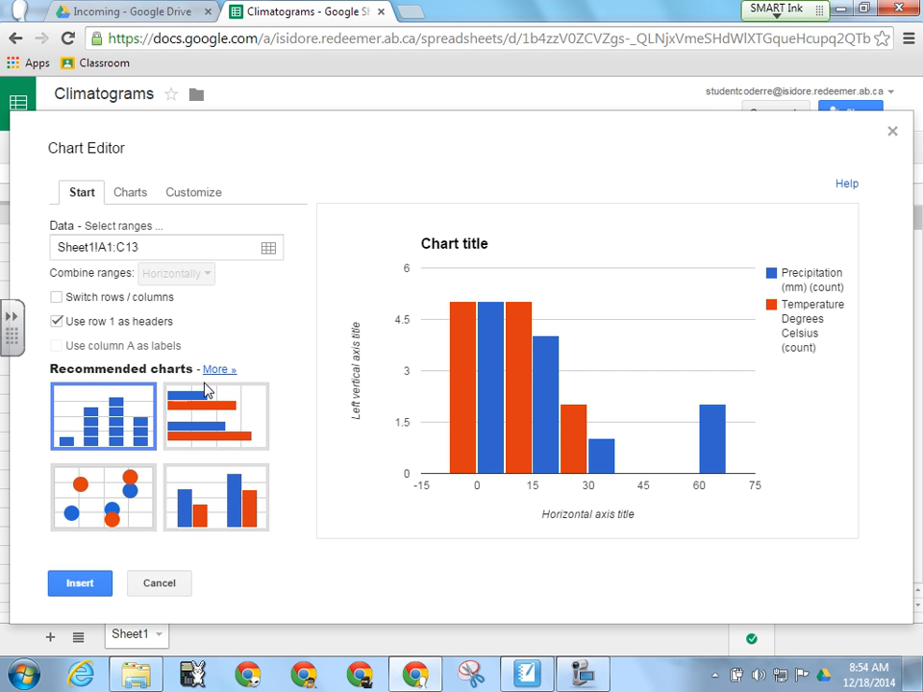
click(130, 196)
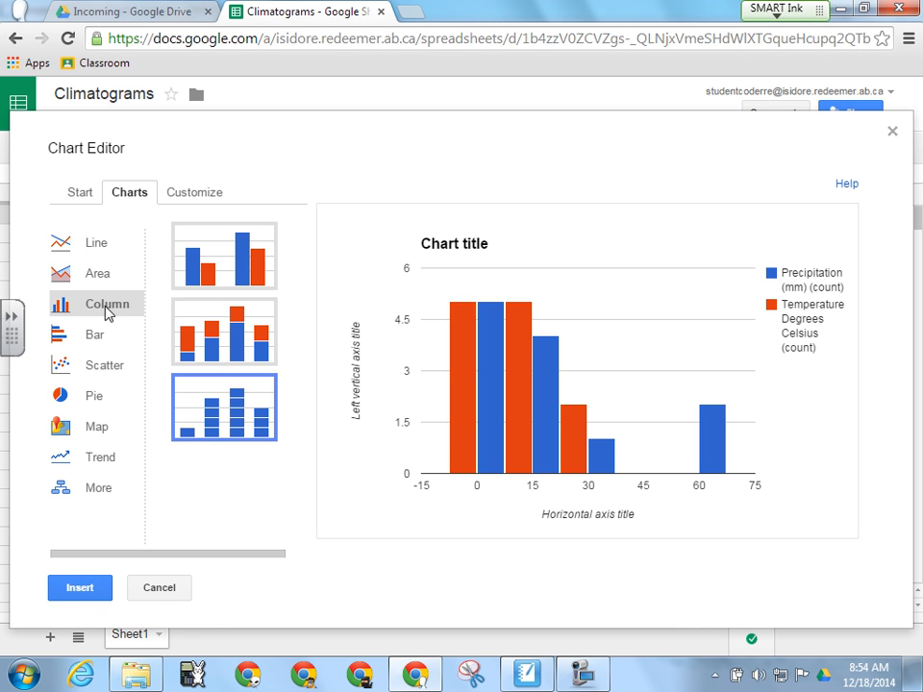
click(97, 252)
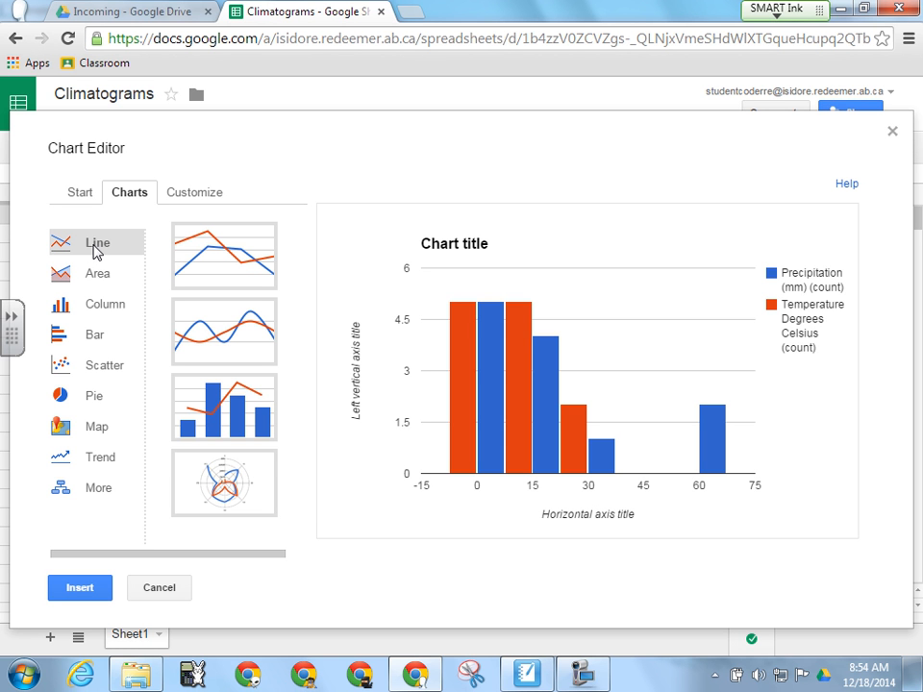
click(215, 407)
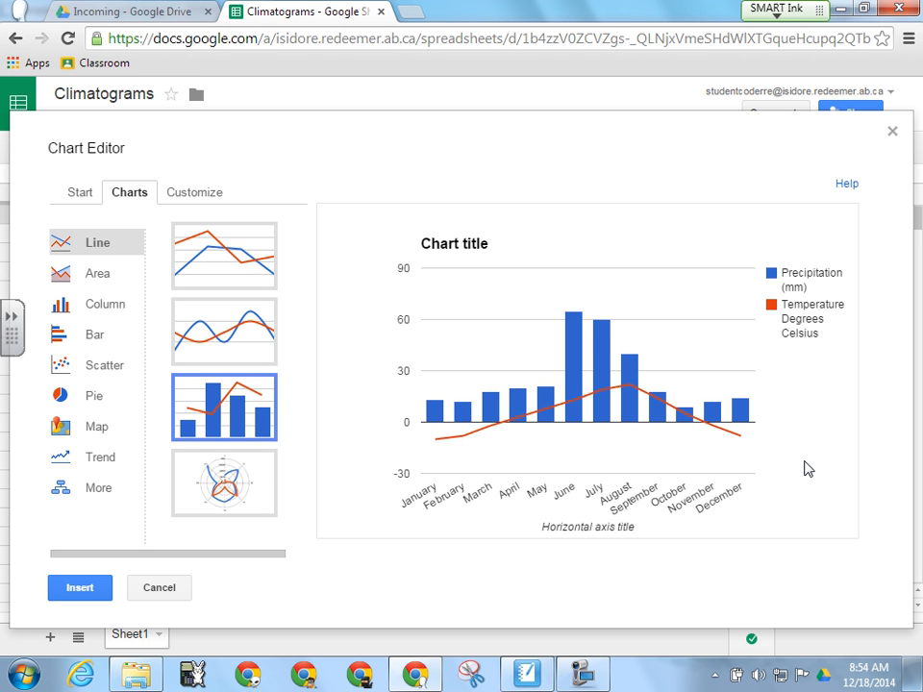
- Set the chart title to "Lego City"
click(202, 195)
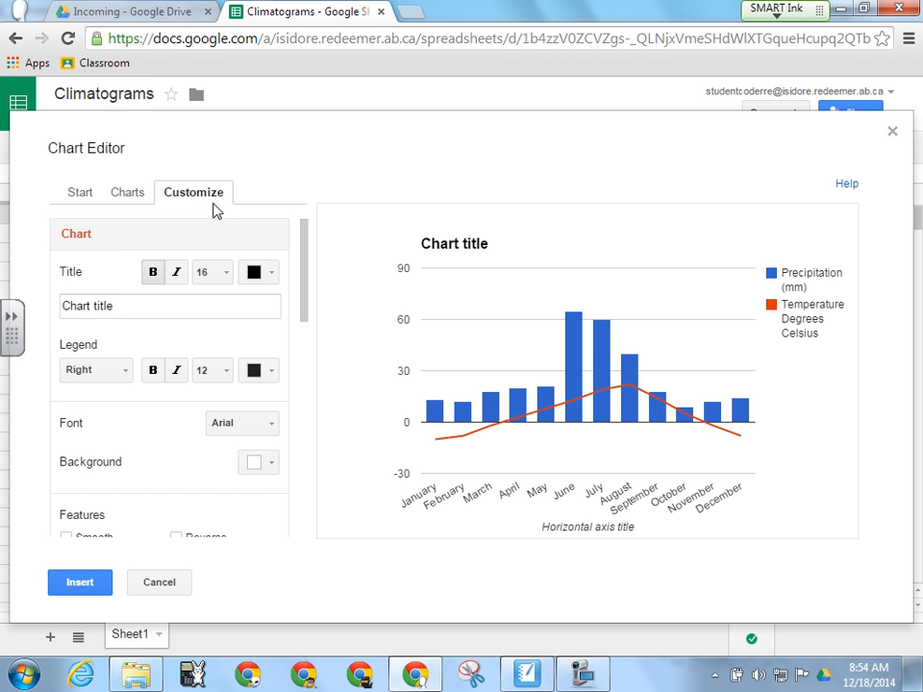
click(123, 309)
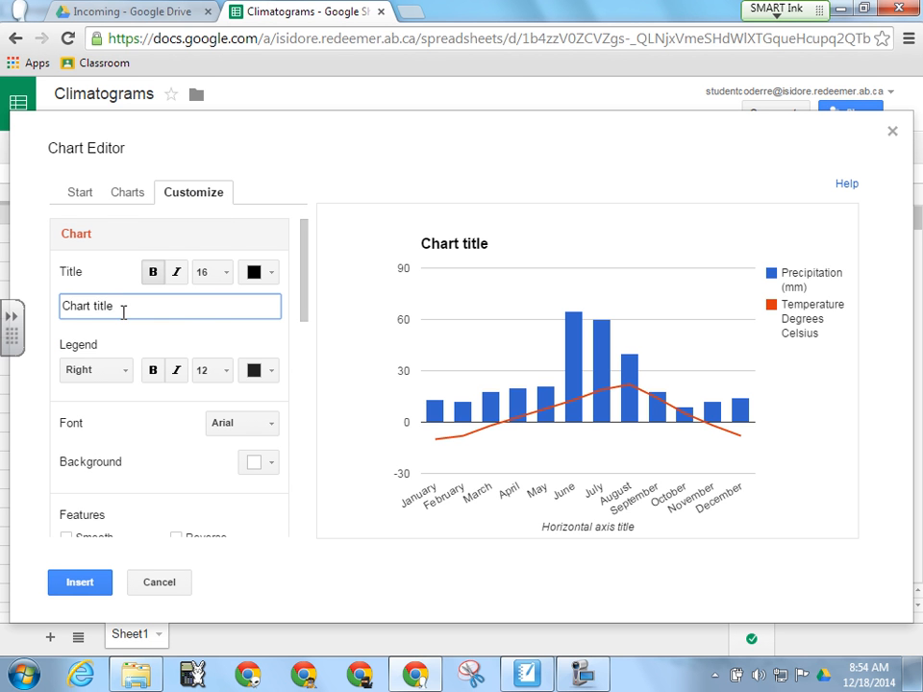
drag(123, 308, 37, 306)
text(Lego City)
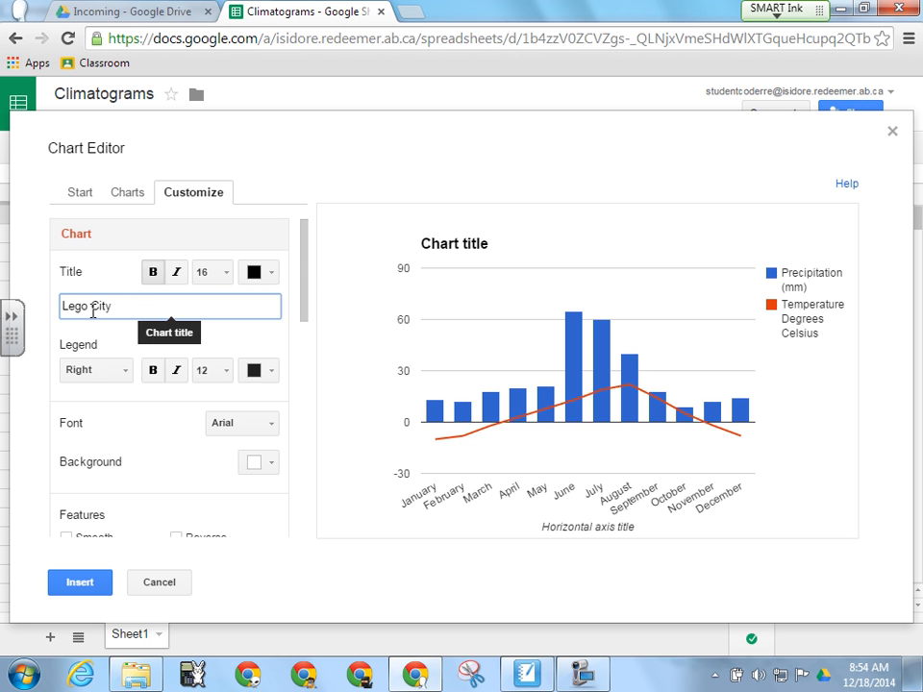
- Set the chart's horizontal axis title to "Months"
scroll(265, 393, down, 2)
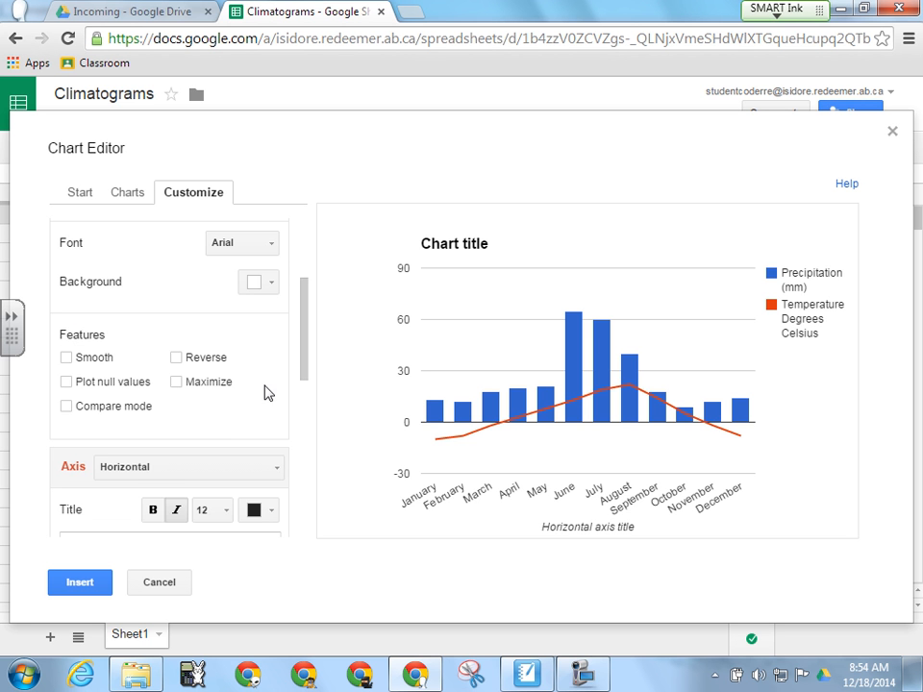
drag(308, 347, 308, 393)
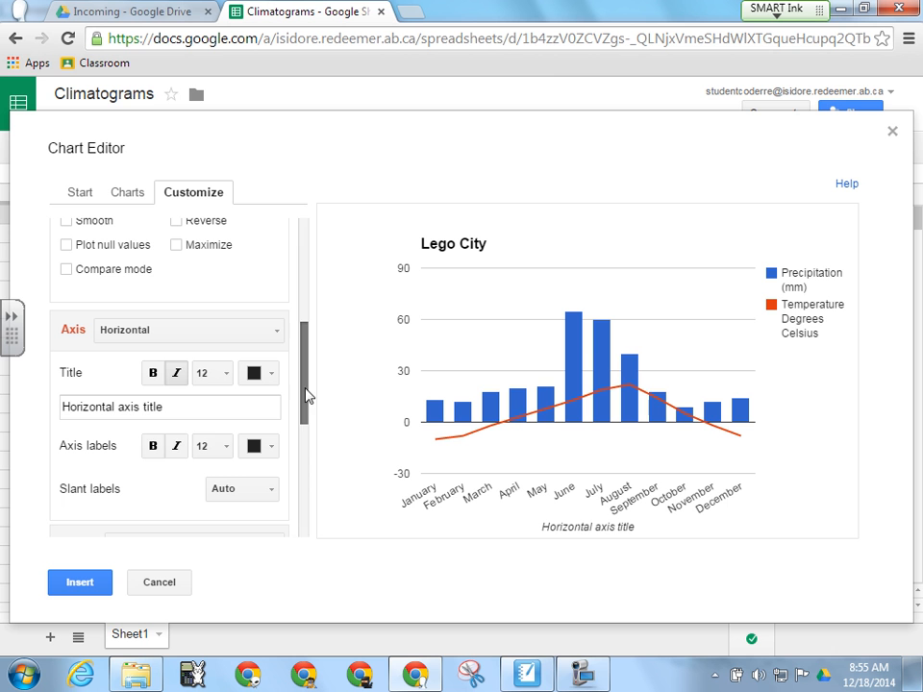
click(190, 414)
drag(173, 407, 14, 406)
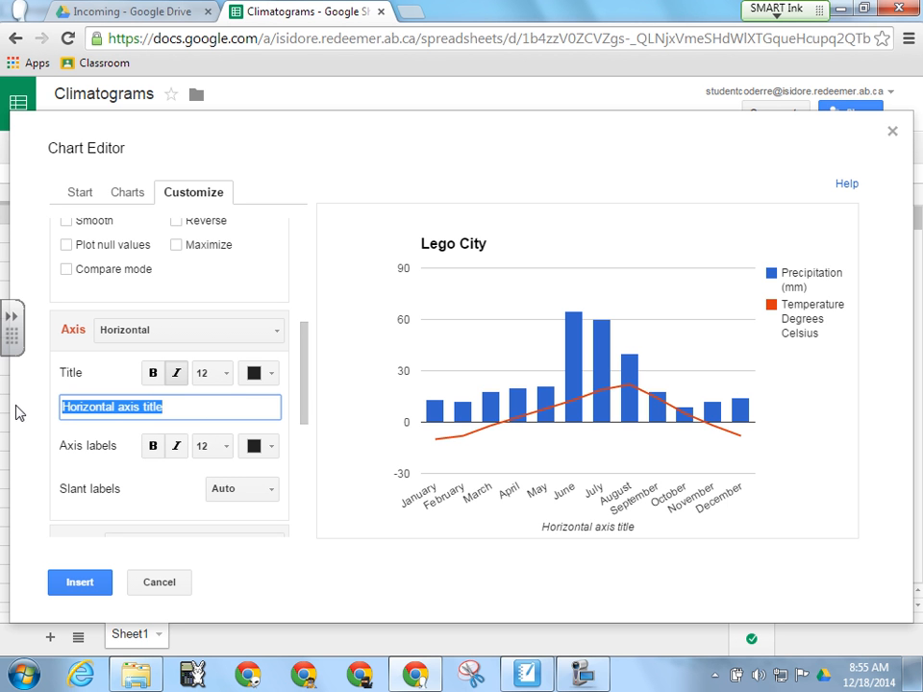
text(Months)
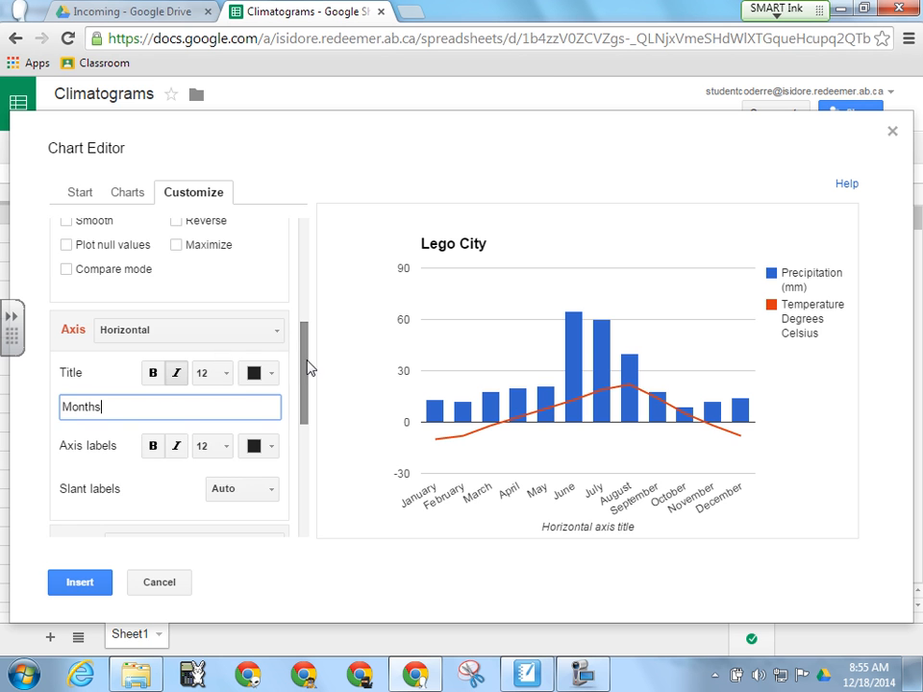
- Set the left vertical axis title to "Temperature (Degrees Celsius) and Precipitation (mm)"
drag(306, 367, 290, 463)
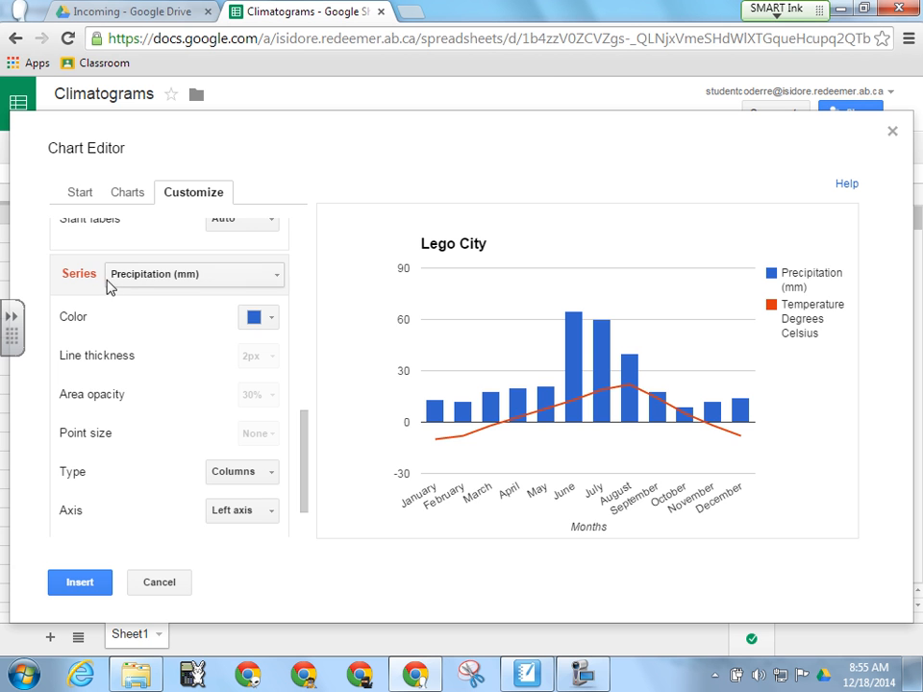
drag(305, 419, 258, 336)
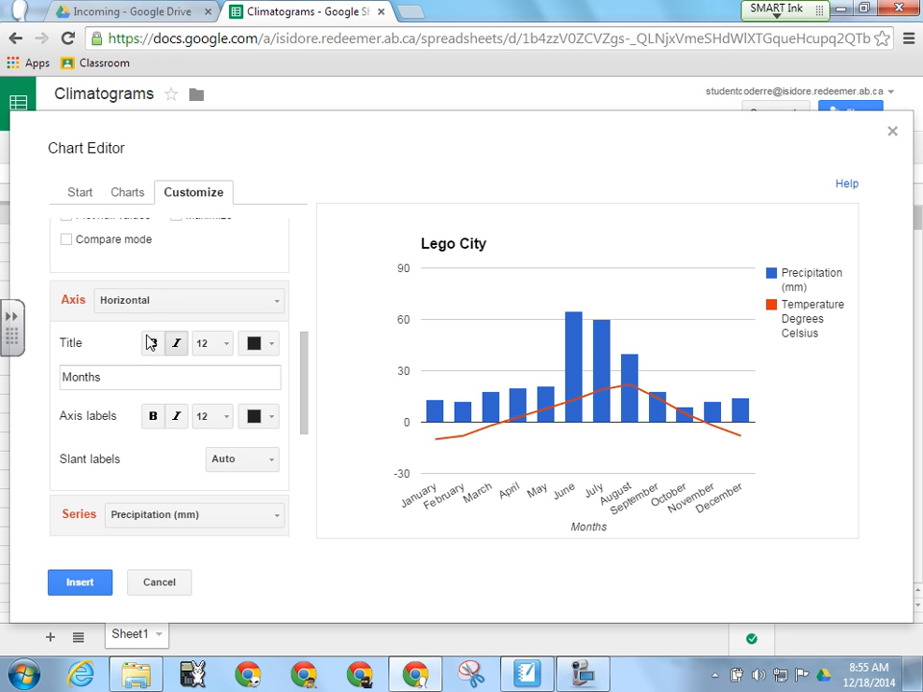
click(277, 306)
click(196, 357)
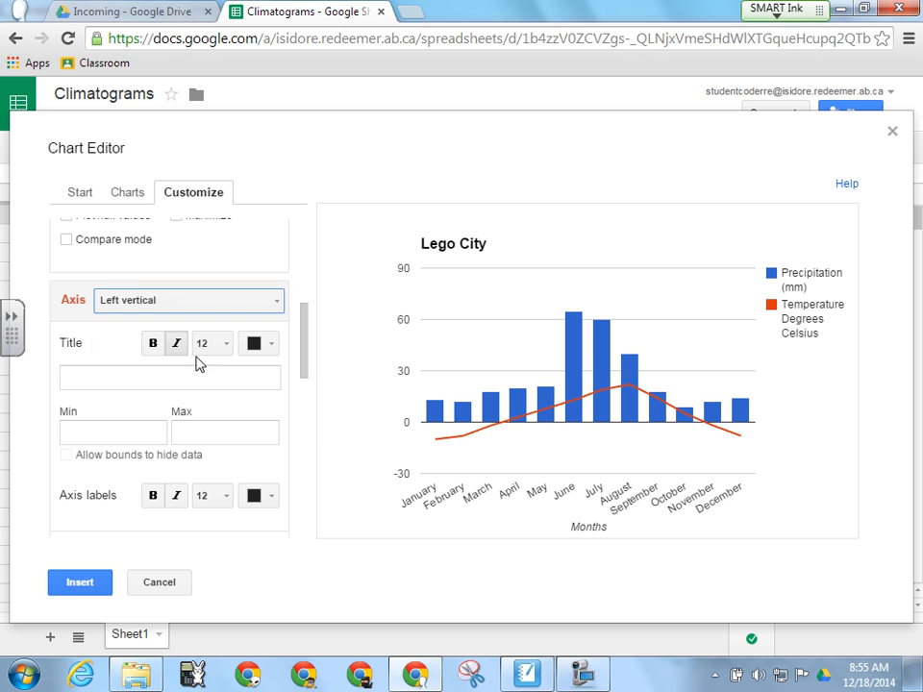
click(97, 378)
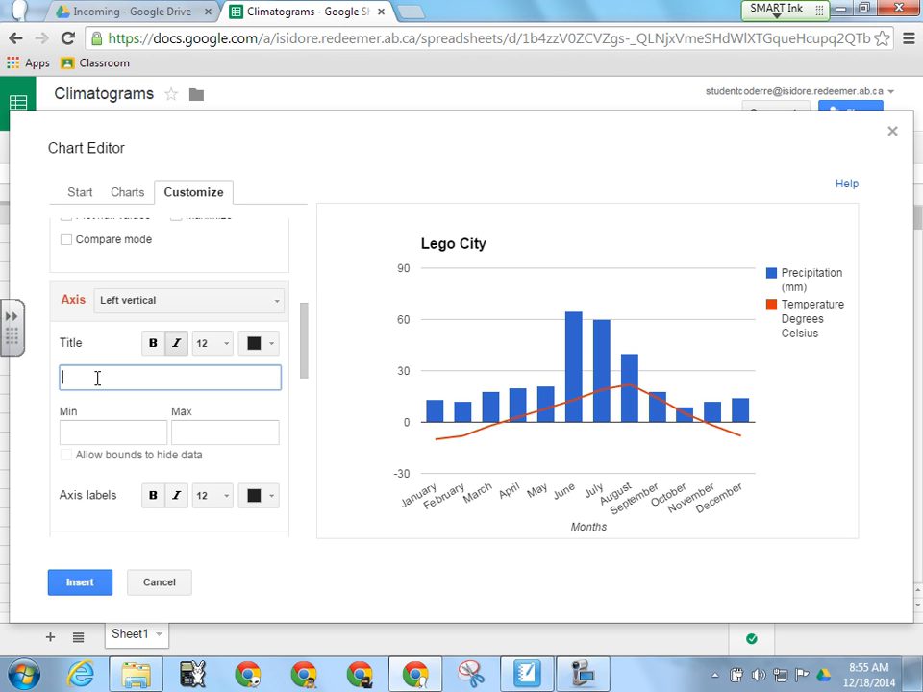
text(Temperature (Degrees Celsius))
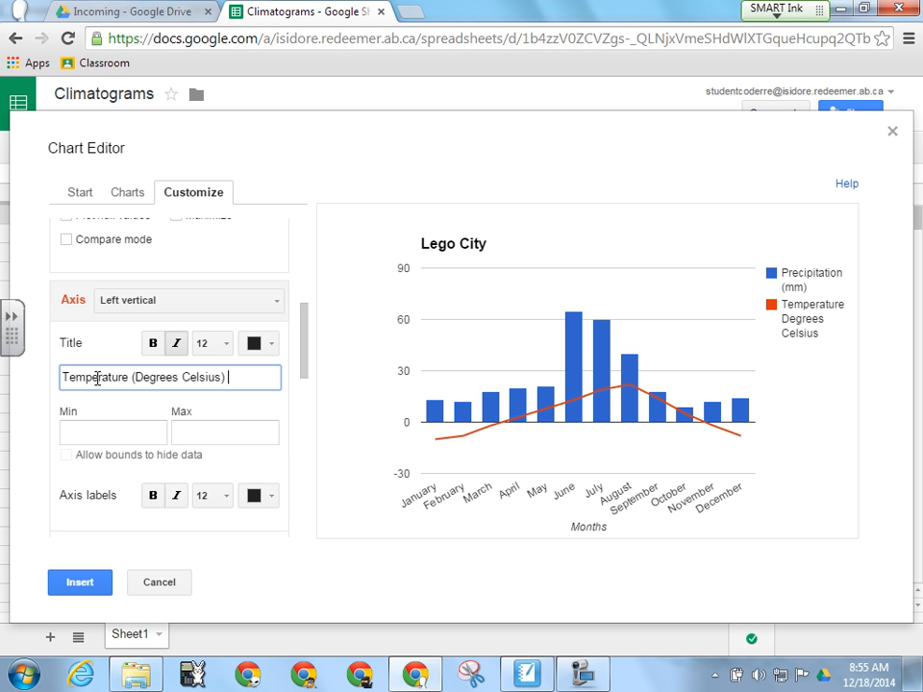
text( and Precipiation)
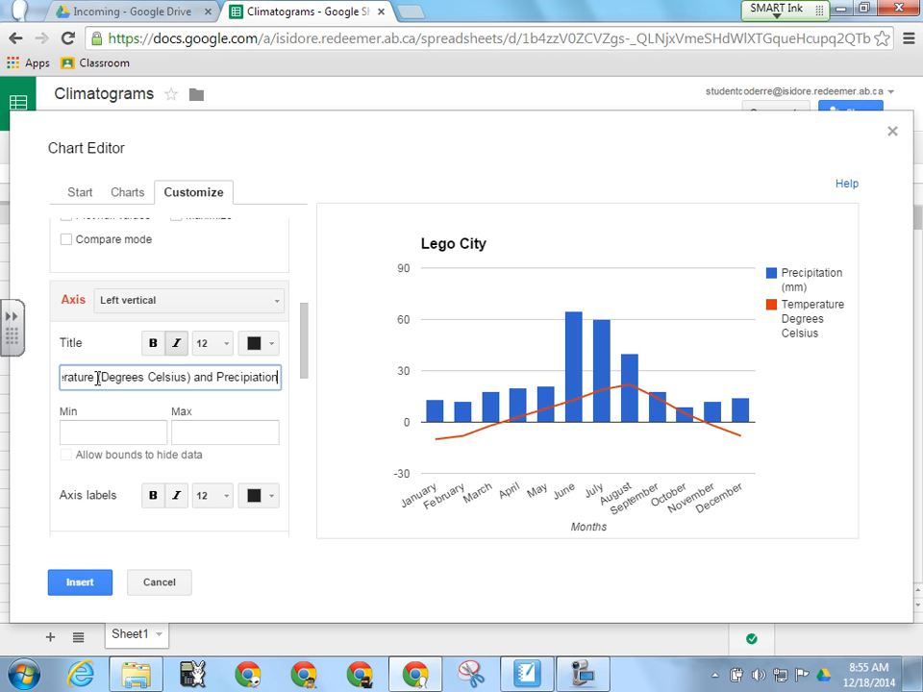
key(BackSpace)
key(BackSpace)
key(BackSpace)
key(BackSpace)
key(BackSpace)
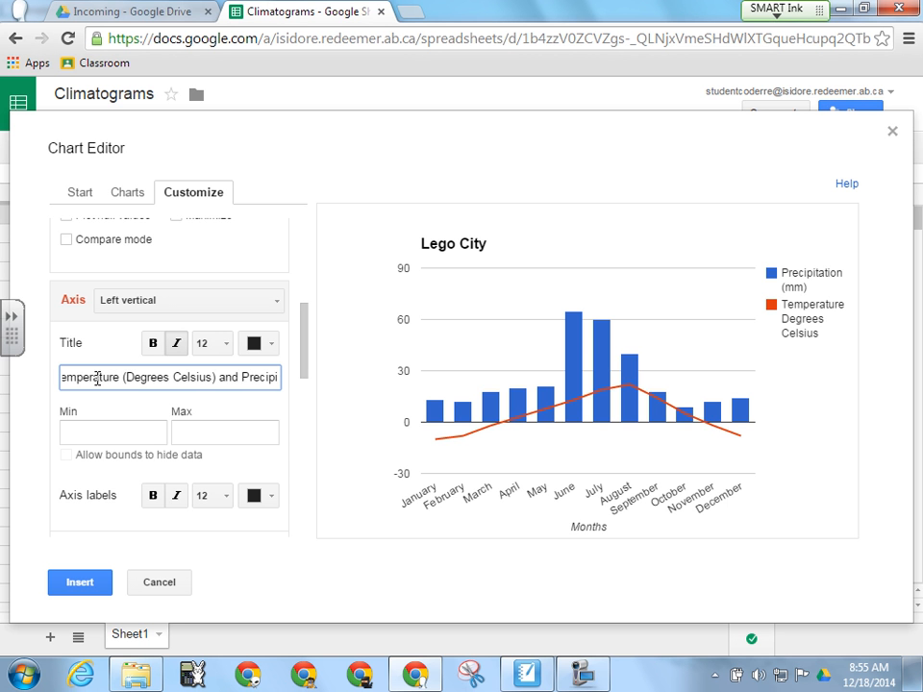
text(tation )
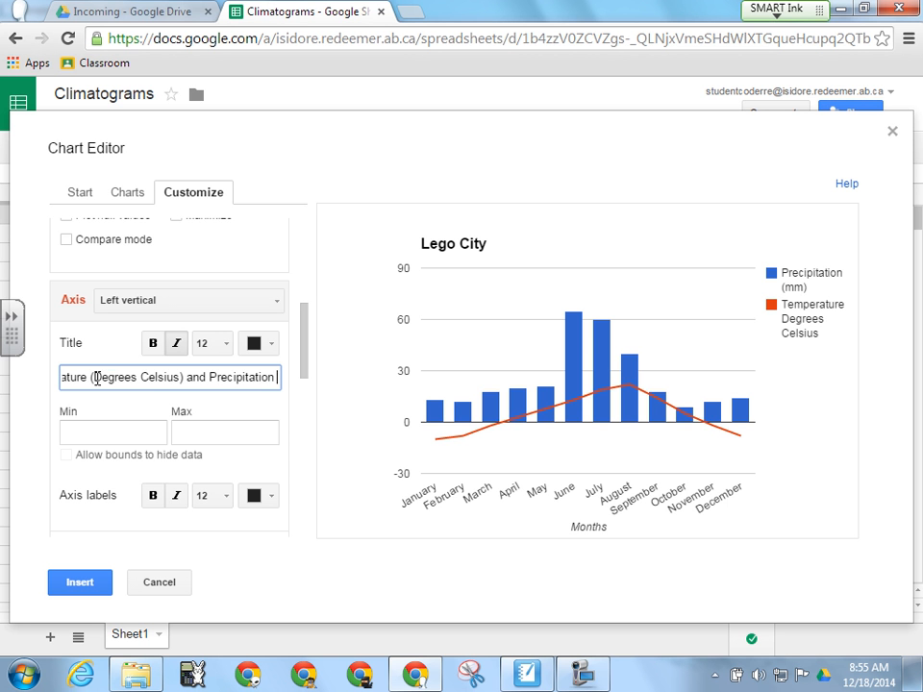
text((mm))
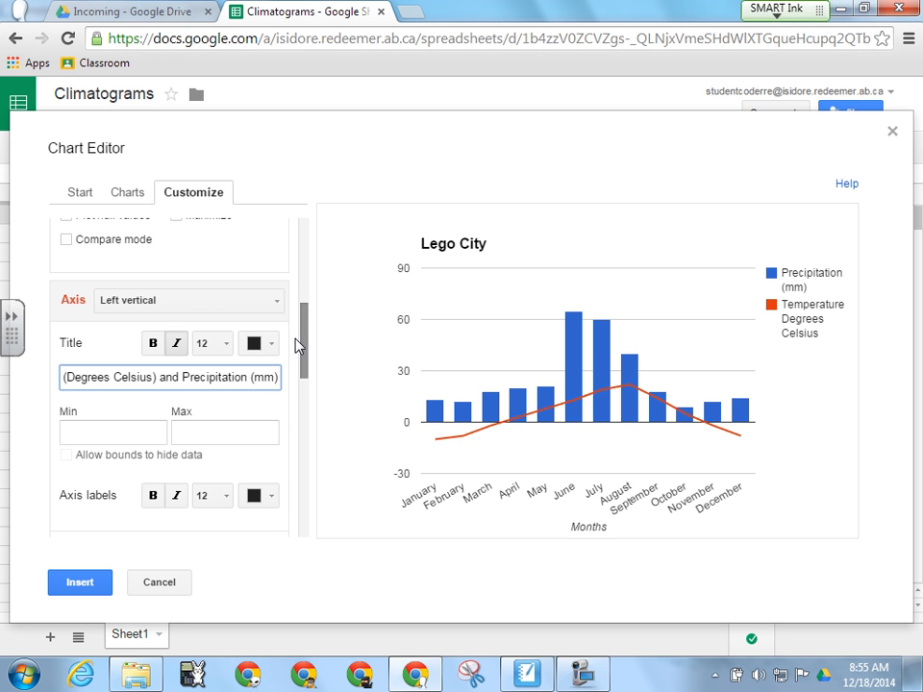
- Set the left vertical axis's minor gridlines to 2 and insert the finished chart into the sheet
drag(306, 349, 305, 375)
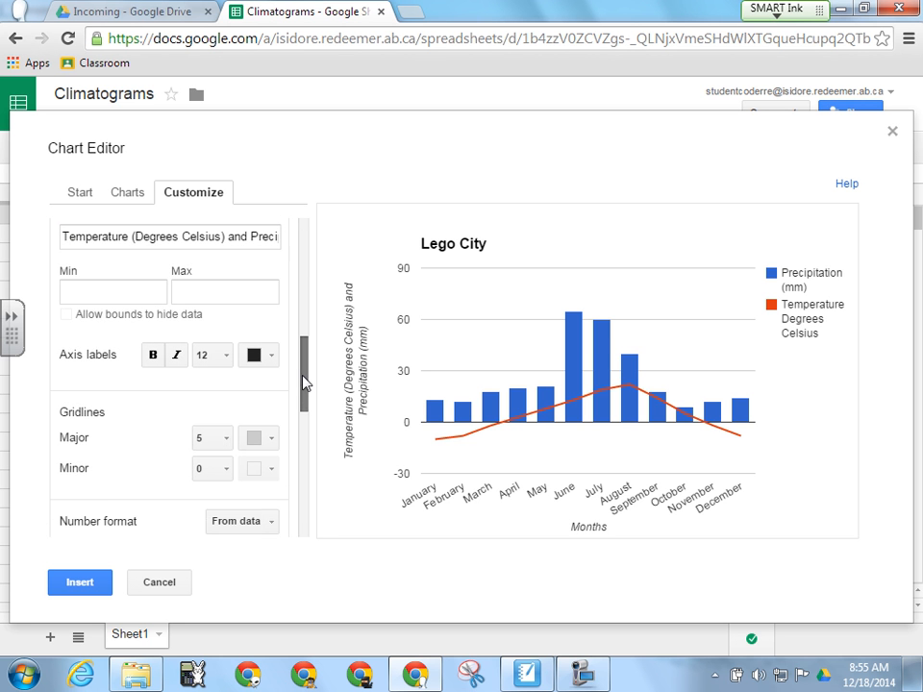
click(224, 471)
click(222, 522)
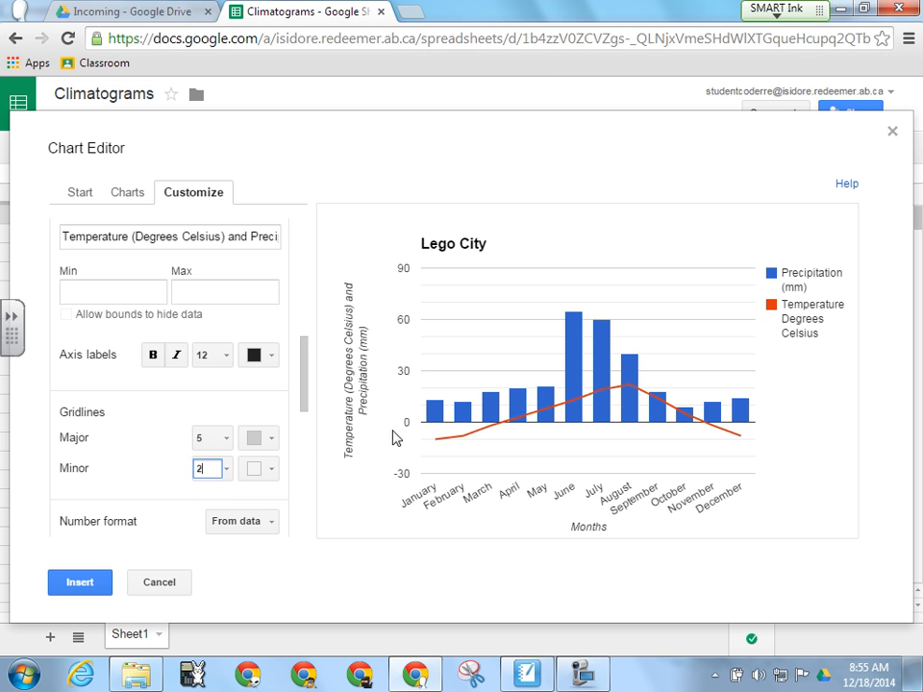
drag(306, 371, 303, 520)
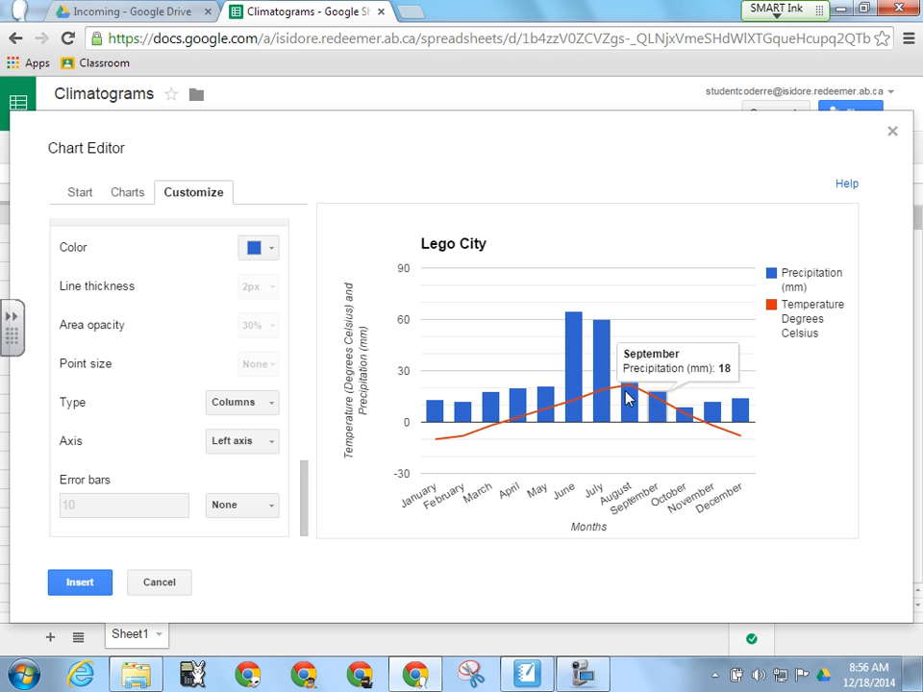
click(63, 587)
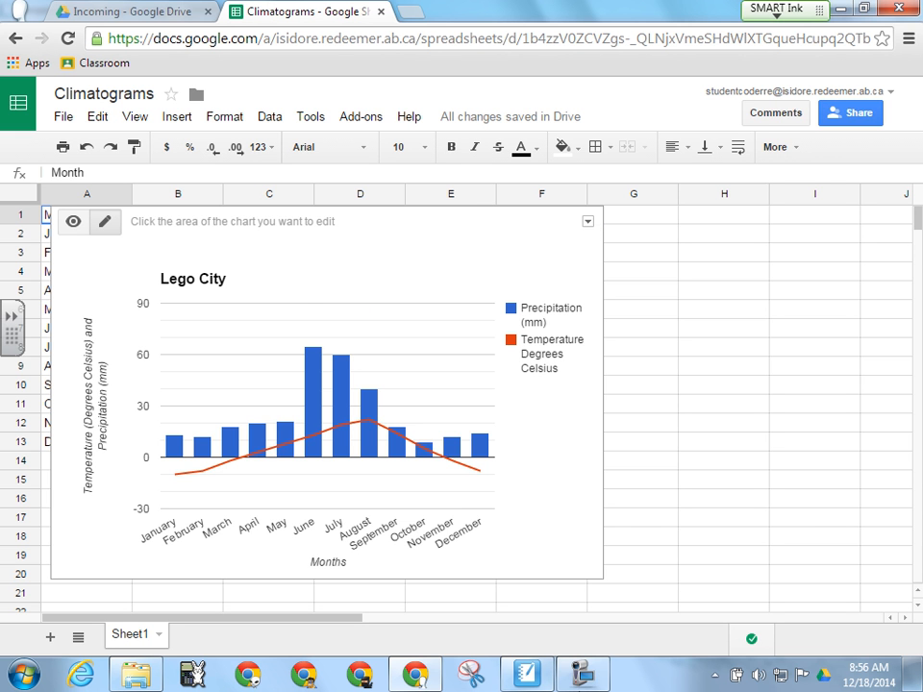
click(583, 675)
click(723, 106)
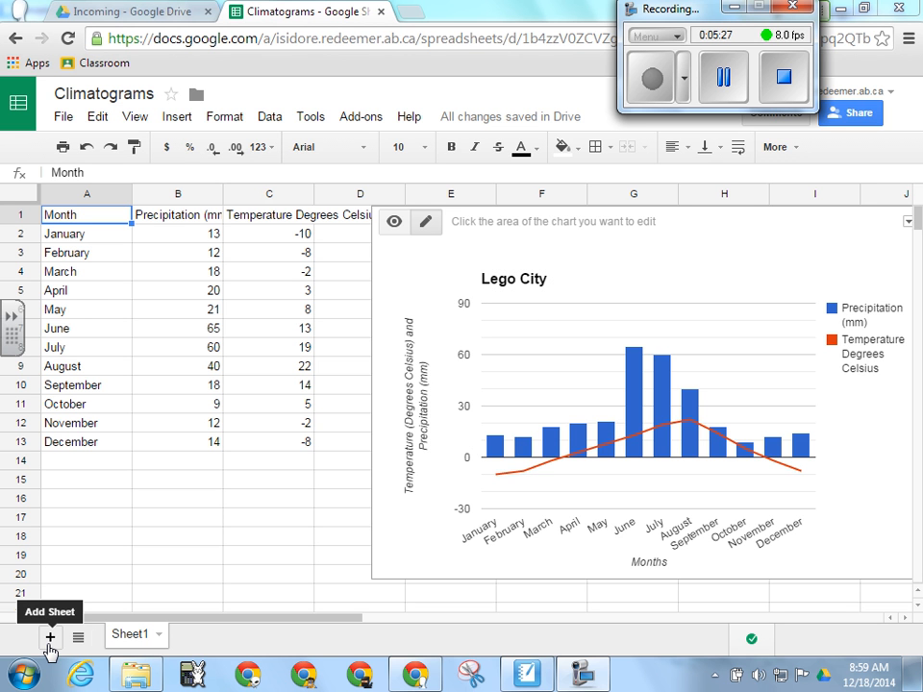
- Rename the sheet Sheet1 as "Lego City"
double_click(136, 636)
text(L)
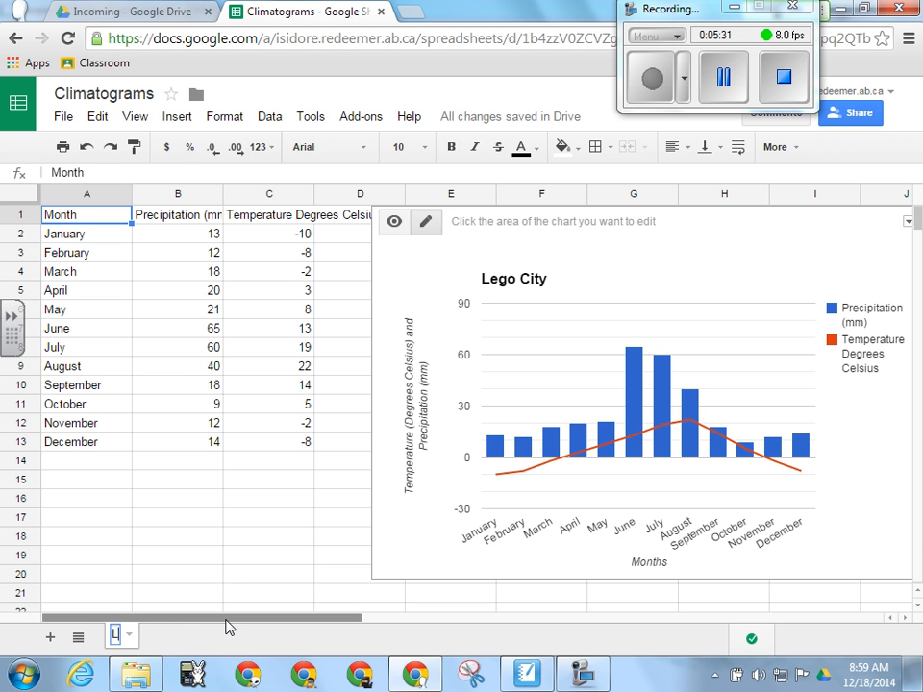
text(ego City)
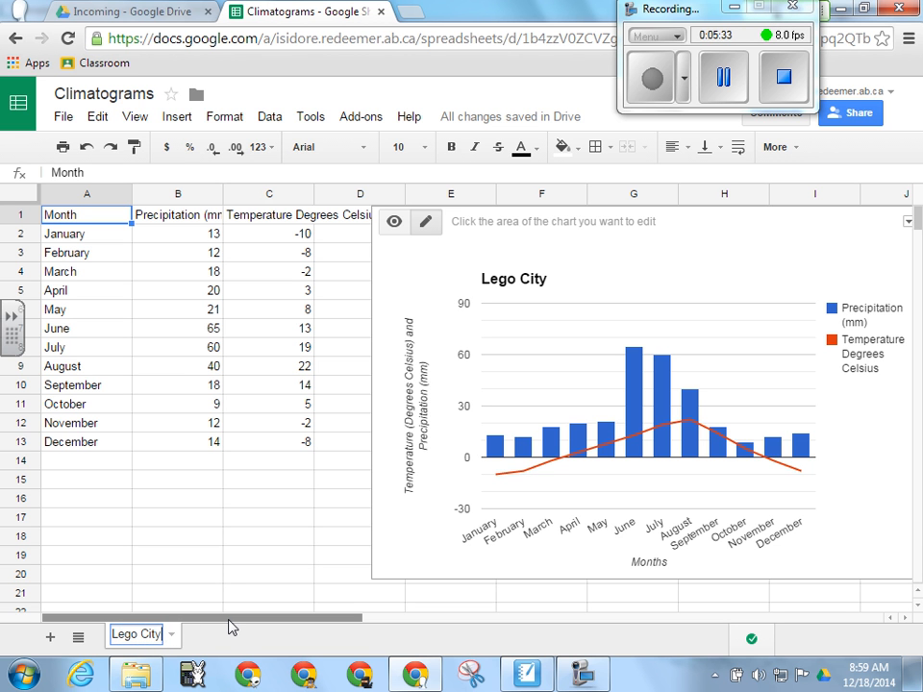
key(Return)
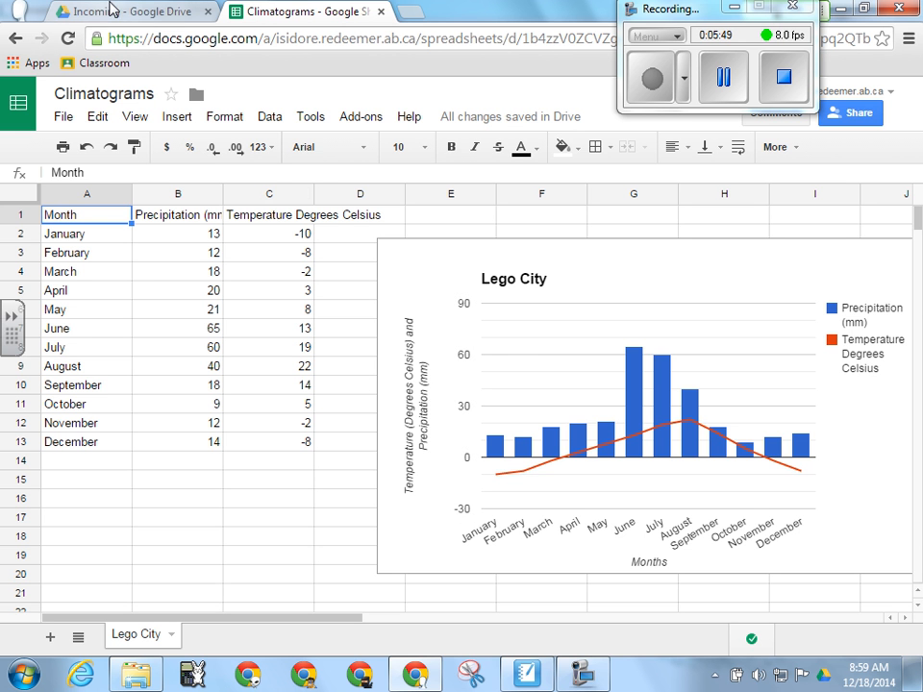
- Switch to the Lesson 2 Climate Graphs Activity in SMART Notebook and page forward to the Analysis and Interpretation section
click(527, 675)
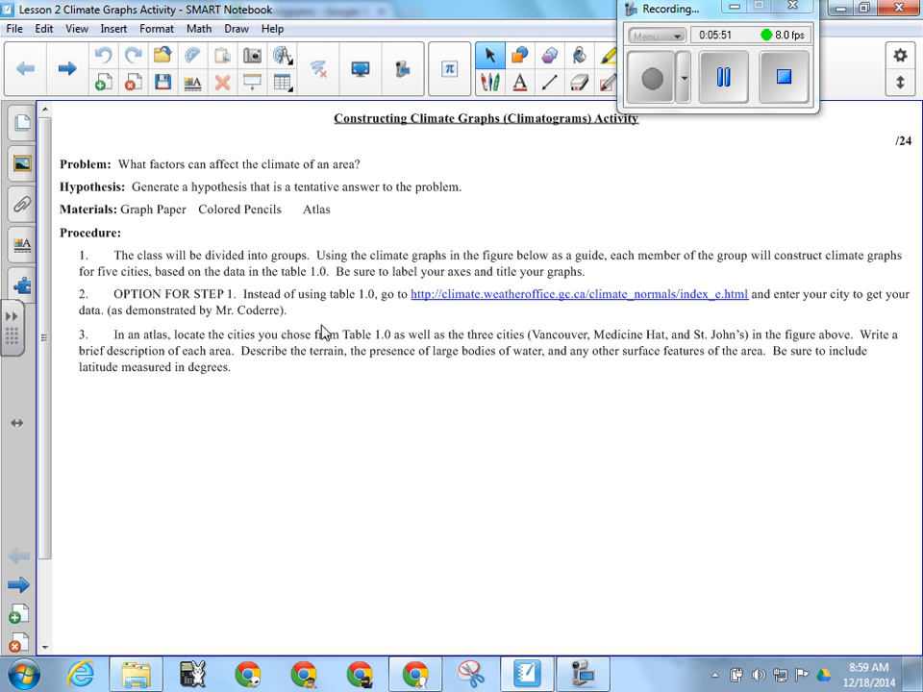
click(65, 77)
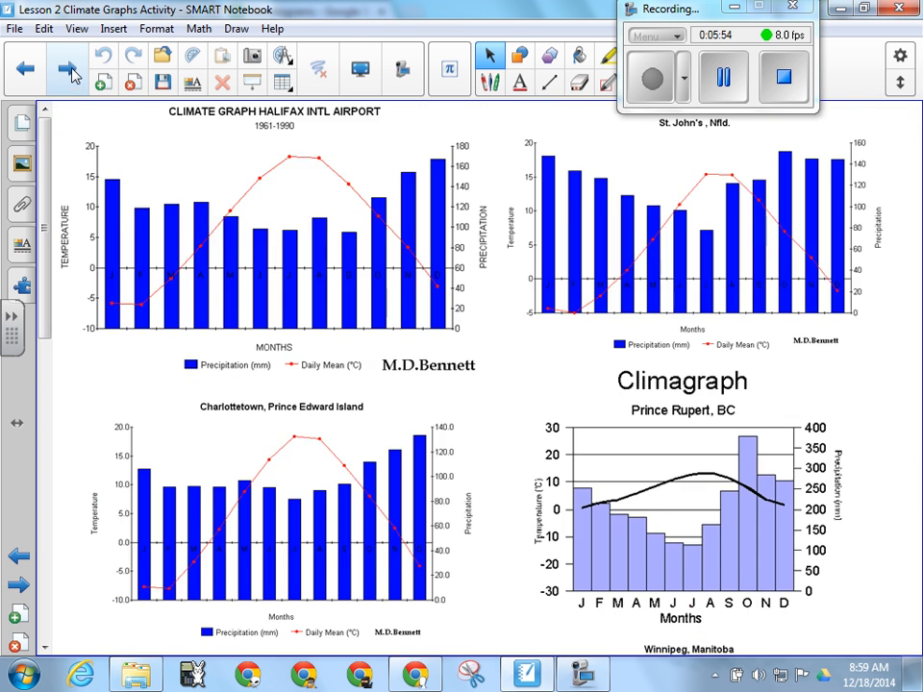
click(71, 74)
click(71, 74)
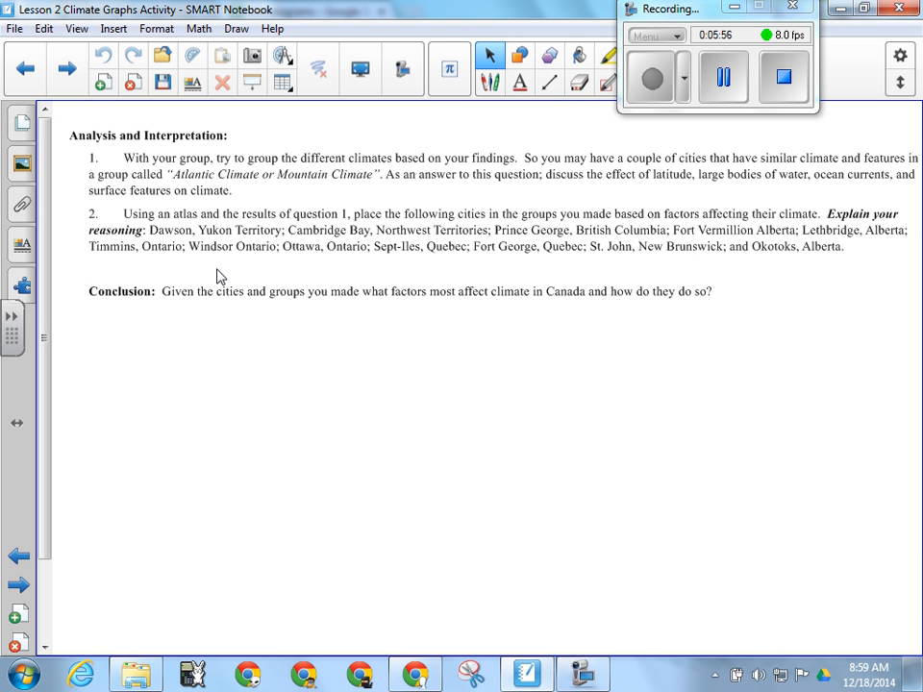